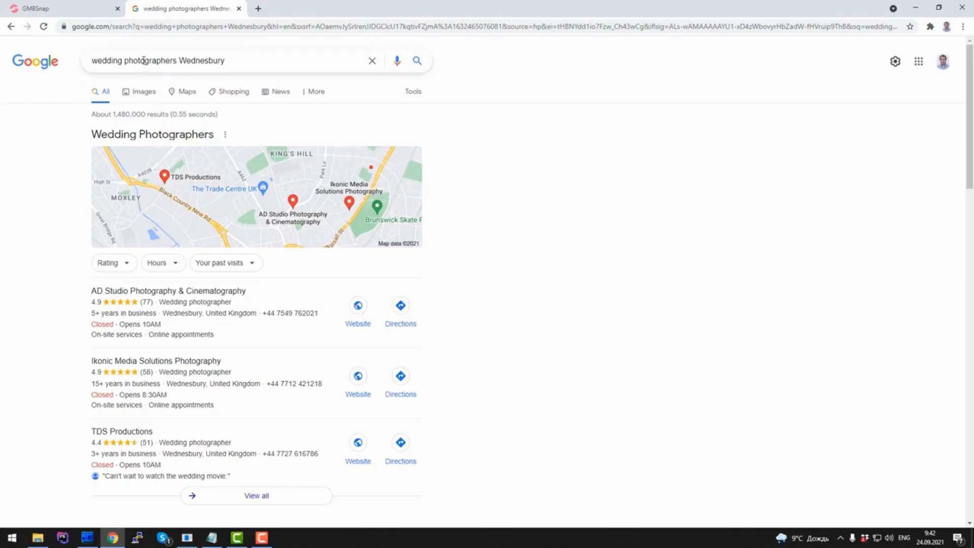
Step: Search Google for "photographers Wednesbury" by removing the word "wedding" from the query
double_click(107, 59)
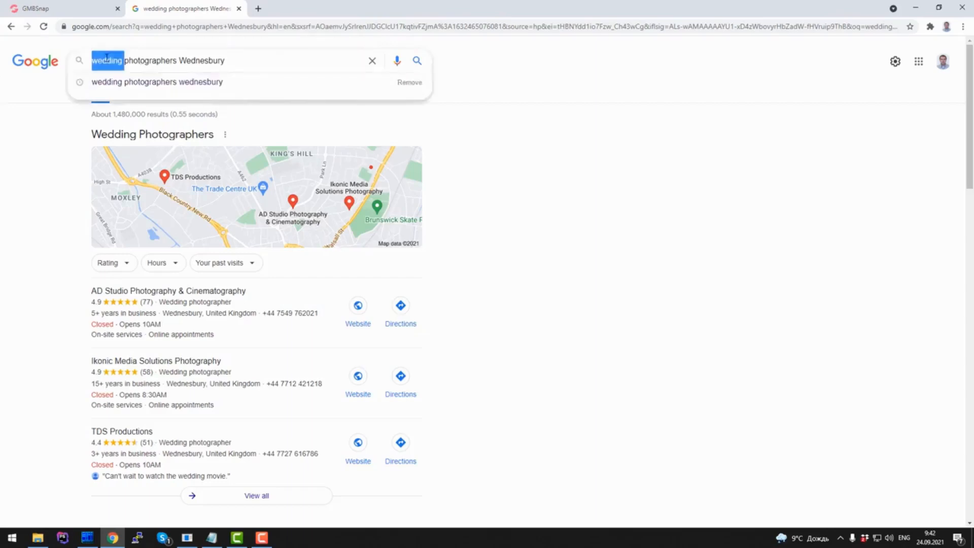
key(BackSpace)
key(Return)
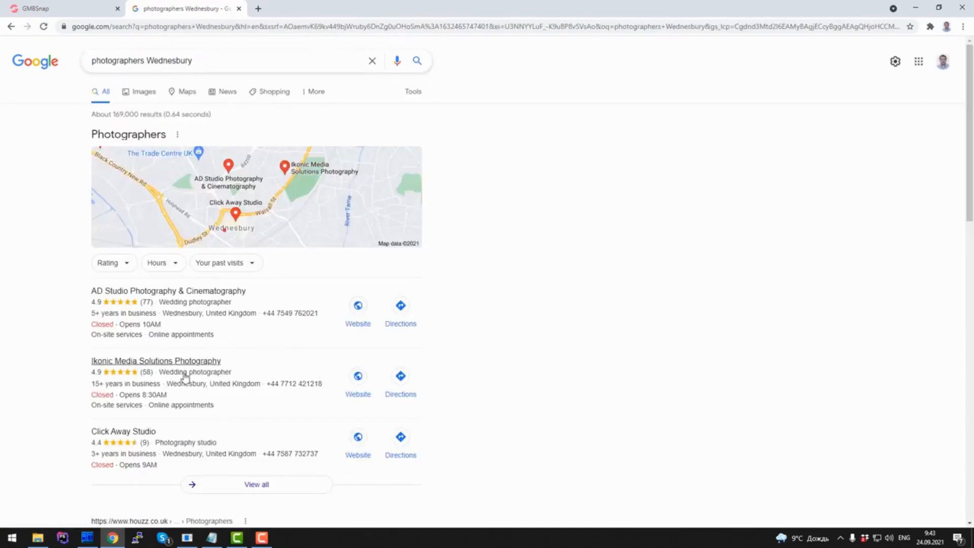
Step: Add "near" to the query and search Google for photographers near Wednesbury
click(159, 62)
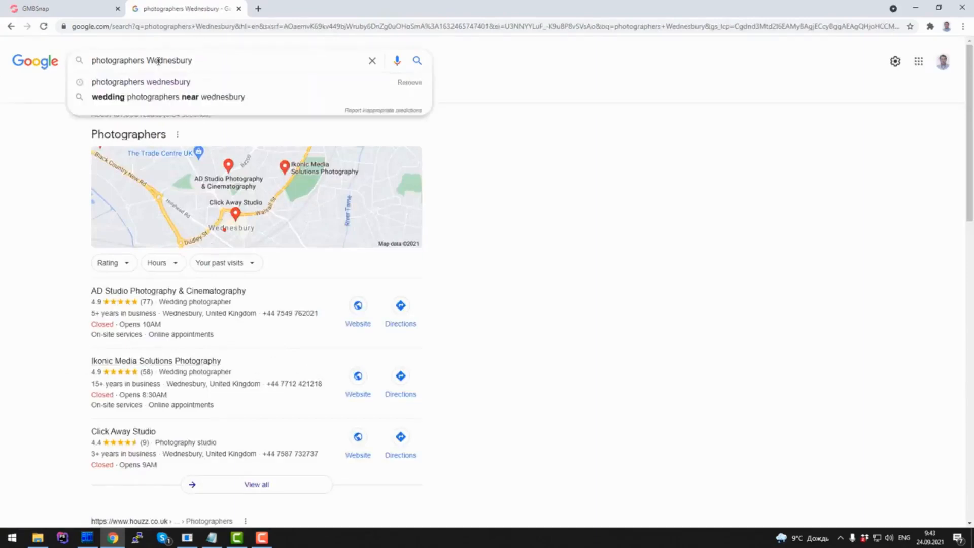
text(near)
key(Return)
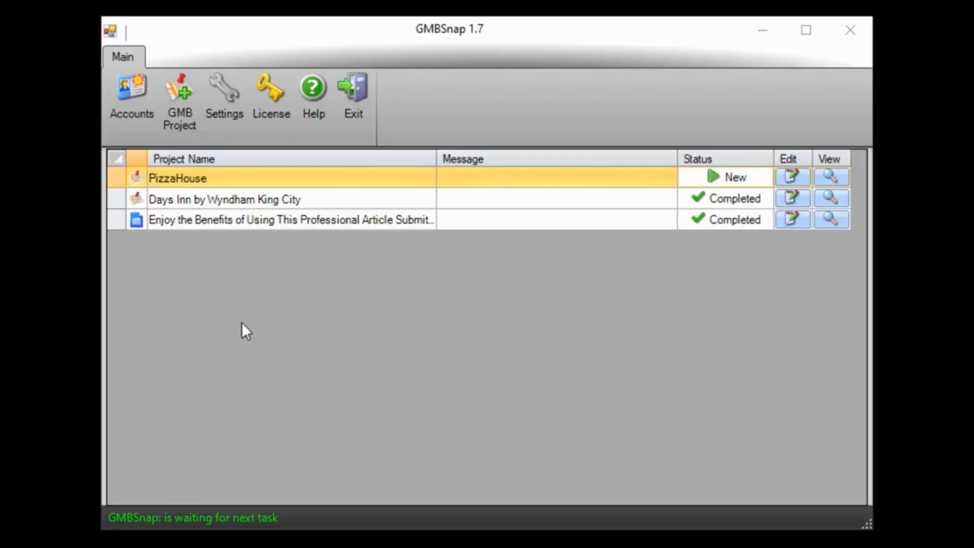
Step: Create a new GMB project and fill its business data from the search match for Days Inn by Wyndham King City
click(176, 92)
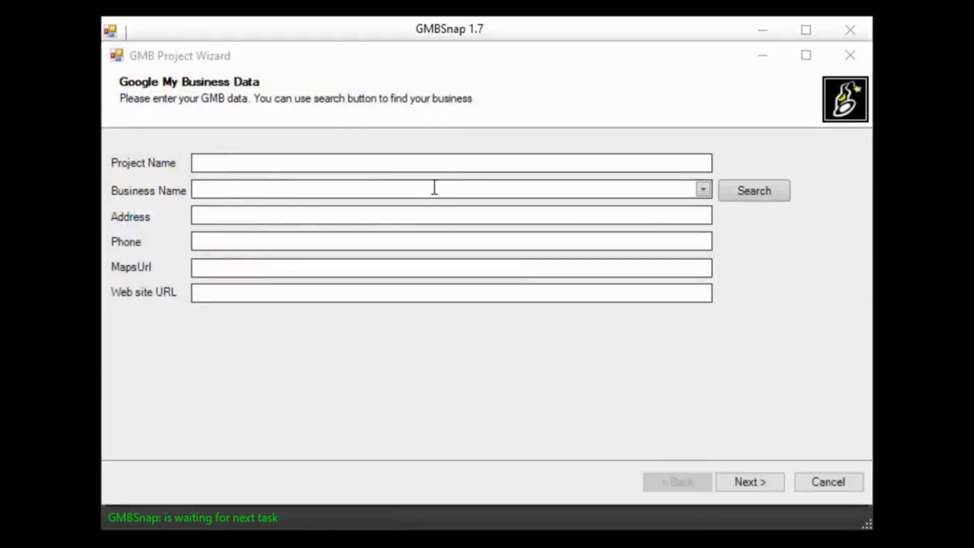
click(434, 188)
text(Days Inn by Wyndham King City)
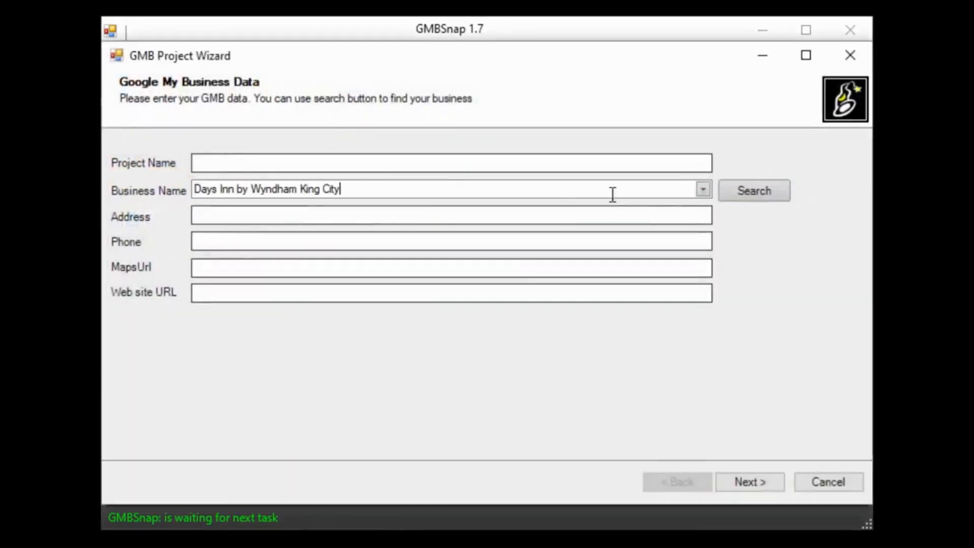
click(752, 193)
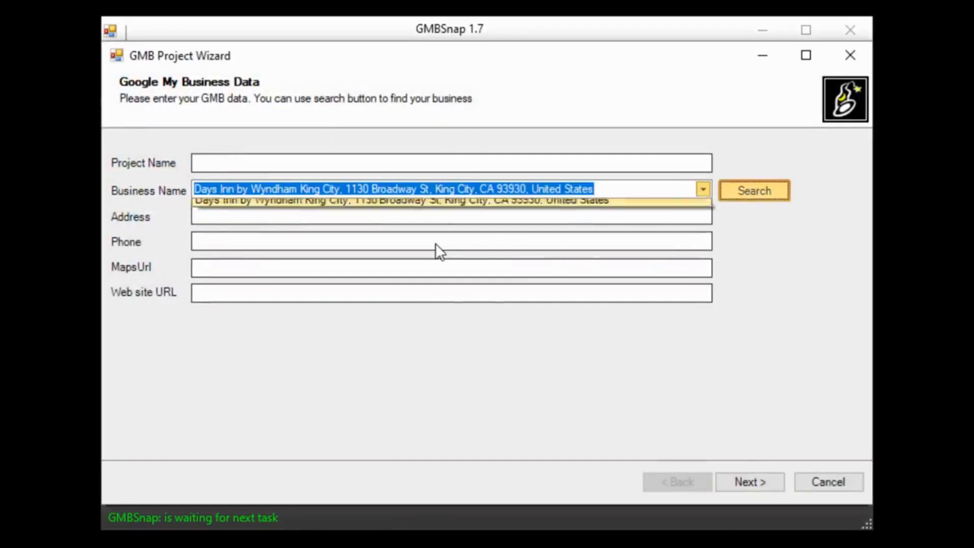
click(422, 205)
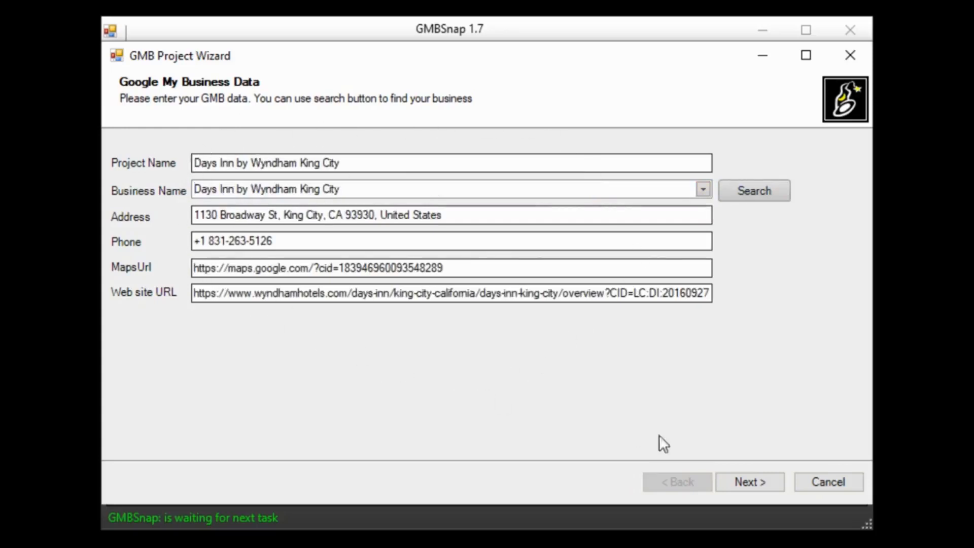
click(750, 483)
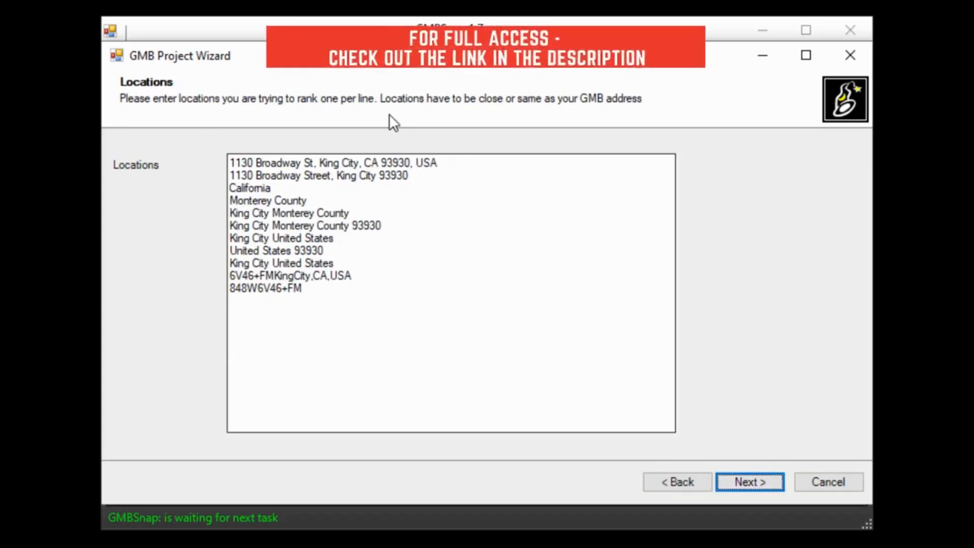
Step: Accept the suggested locations and add the keywords Fresh Amenities, San Lorenzo Park, Talus Caves, Mission San Antonio de Padua and Soledad Mission
click(576, 352)
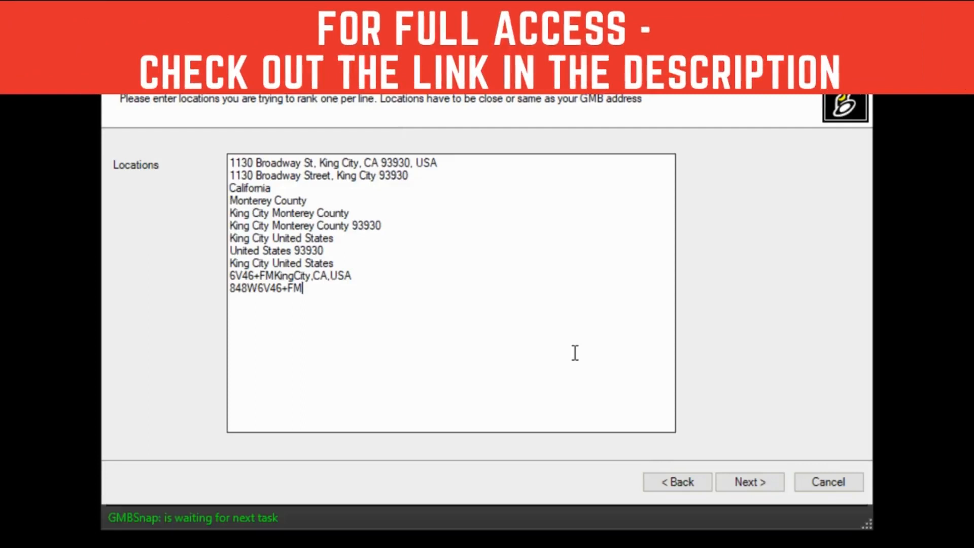
click(750, 482)
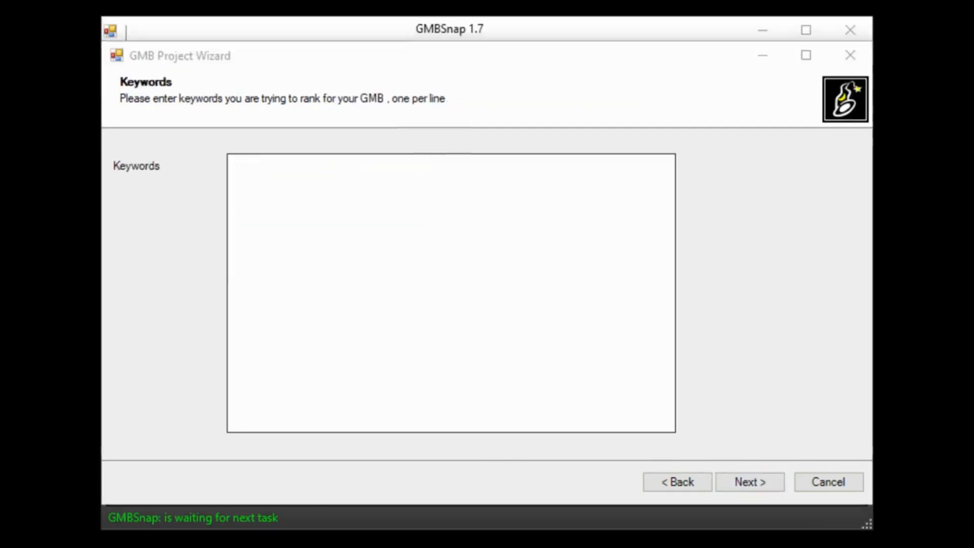
click(364, 188)
text(Fresh Amenities San Lorenzo Park Talus Caves Mission San Antonio de Padua Soledad Mission)
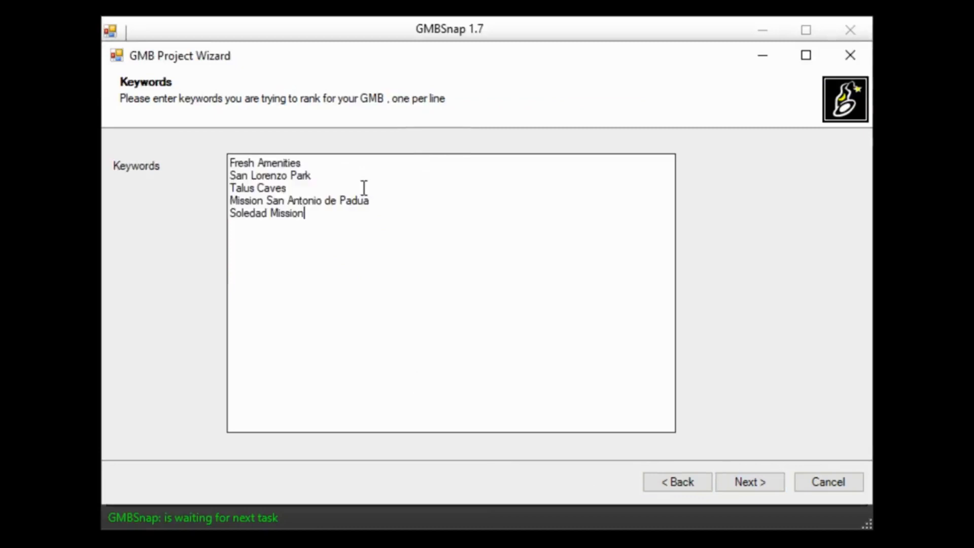
click(751, 484)
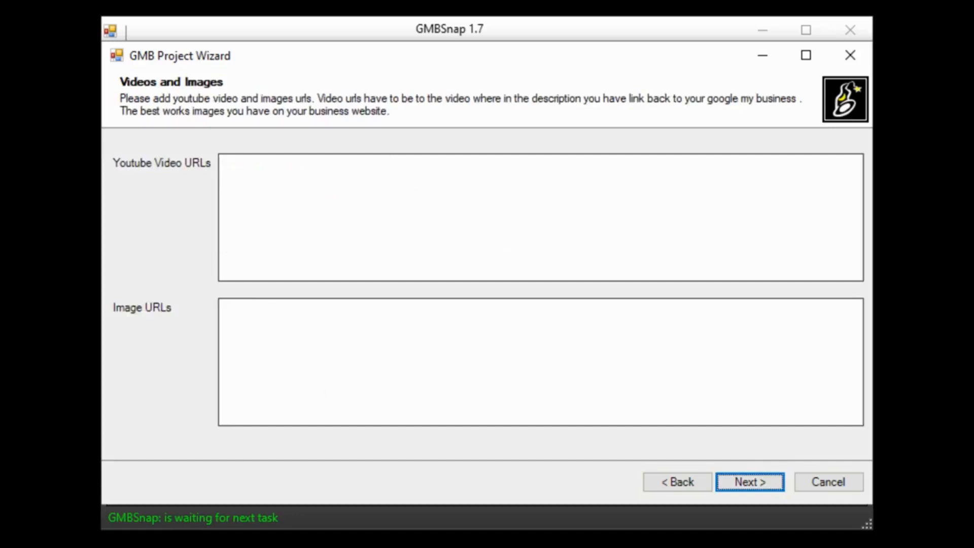
Step: Add three YouTube video URLs and five Wyndham hotel image URLs to the project, and continue past the account selection
key(alt+Tab)
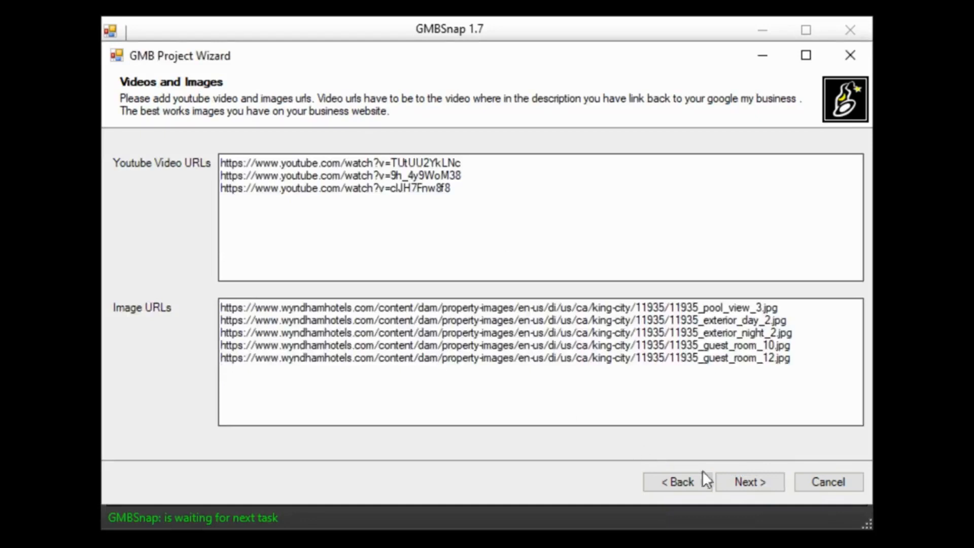
click(740, 482)
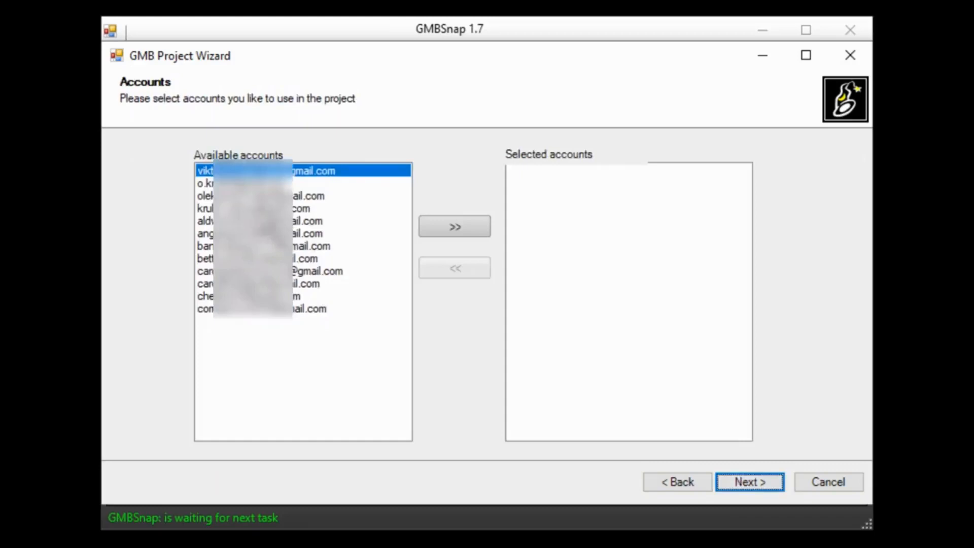
key(Return)
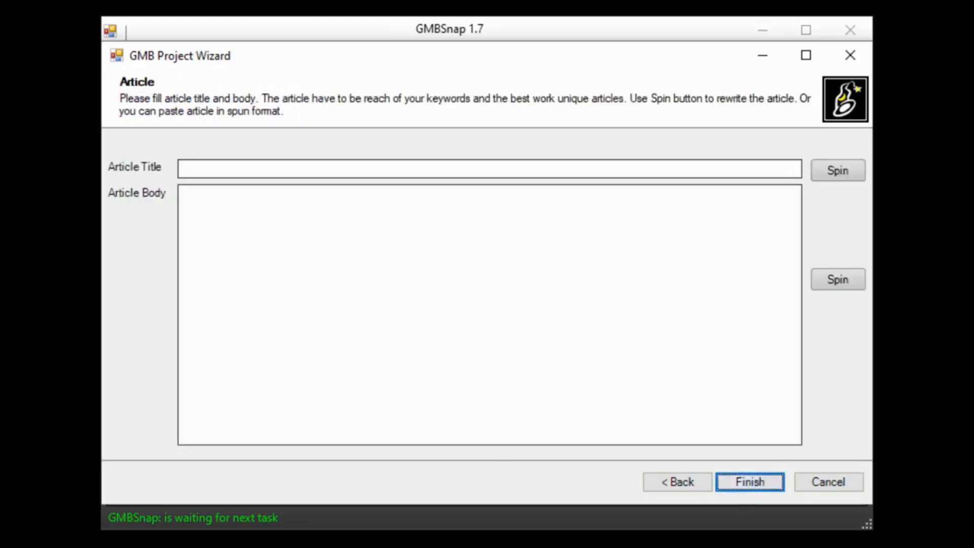
Step: Fill in the article title and body with the spun-format Wyndham Stevenage hotel review
key(alt+Tab)
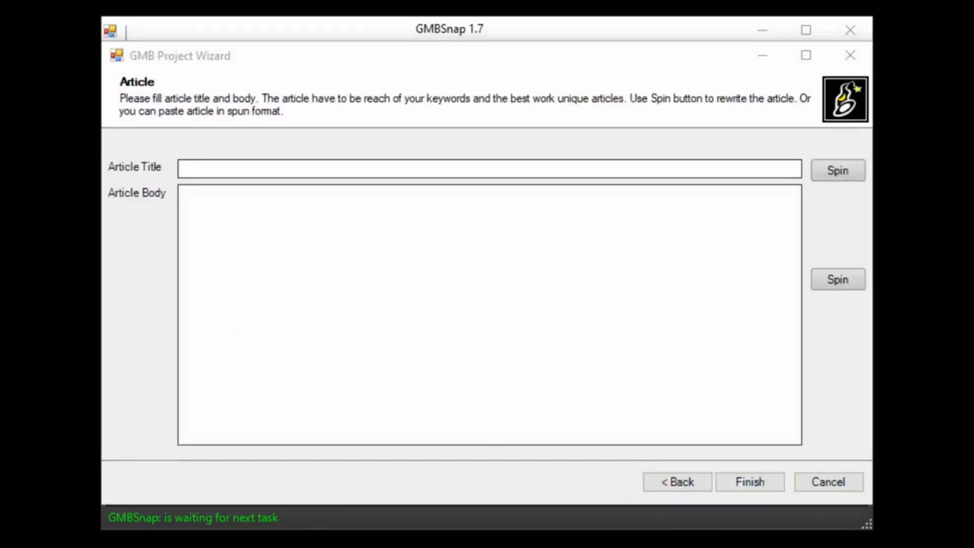
click(291, 169)
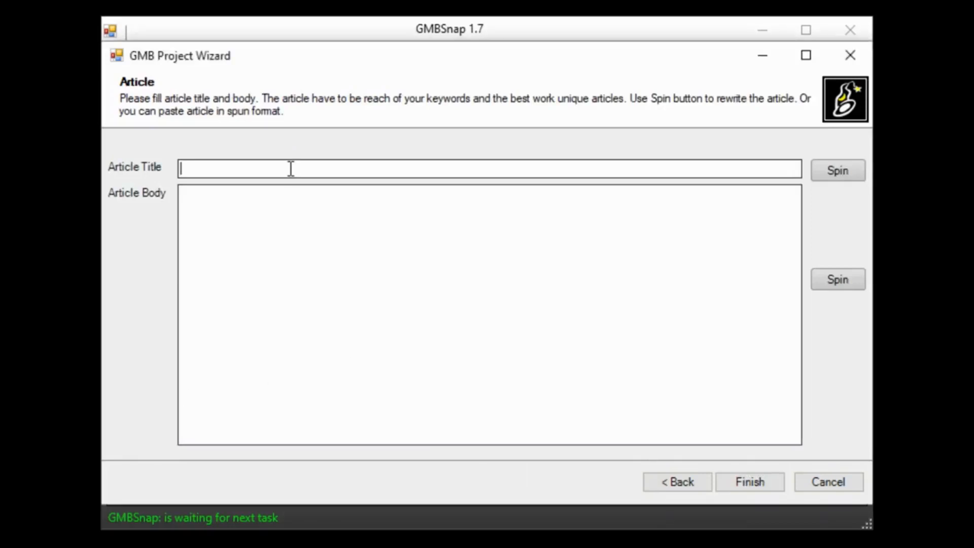
text(https://www.wyndhamhotels.com/content/dam/property-images/en-us/di/us/ca/king-city/11935/11935_pool_view_3.jpg)
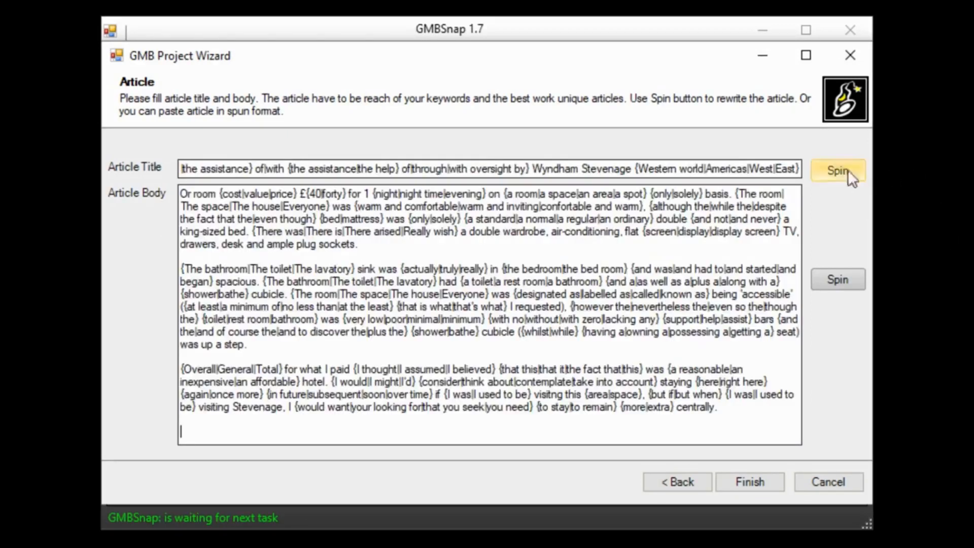
Step: Spin the article title in Magic Article Rewriter using 3 synonyms, accept the result and finish the project wizard
click(837, 172)
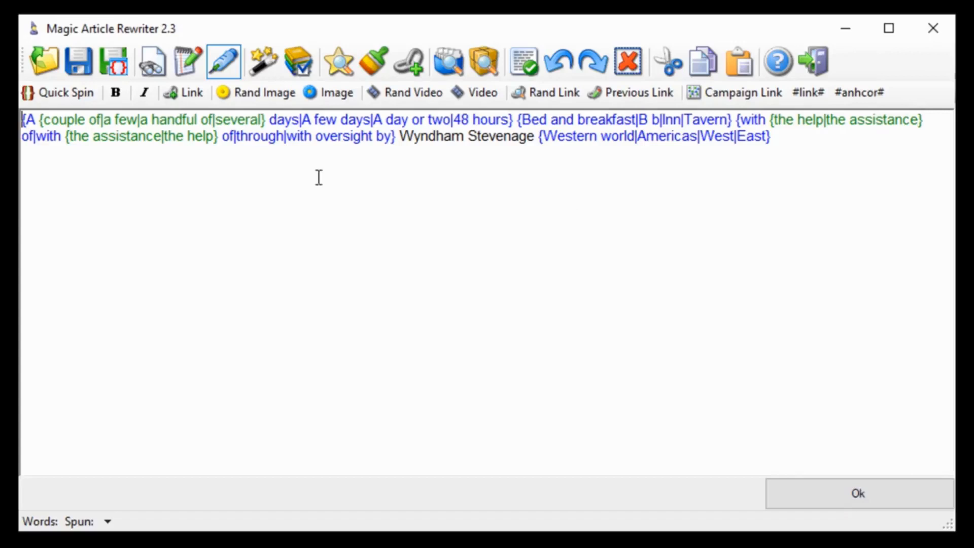
click(340, 66)
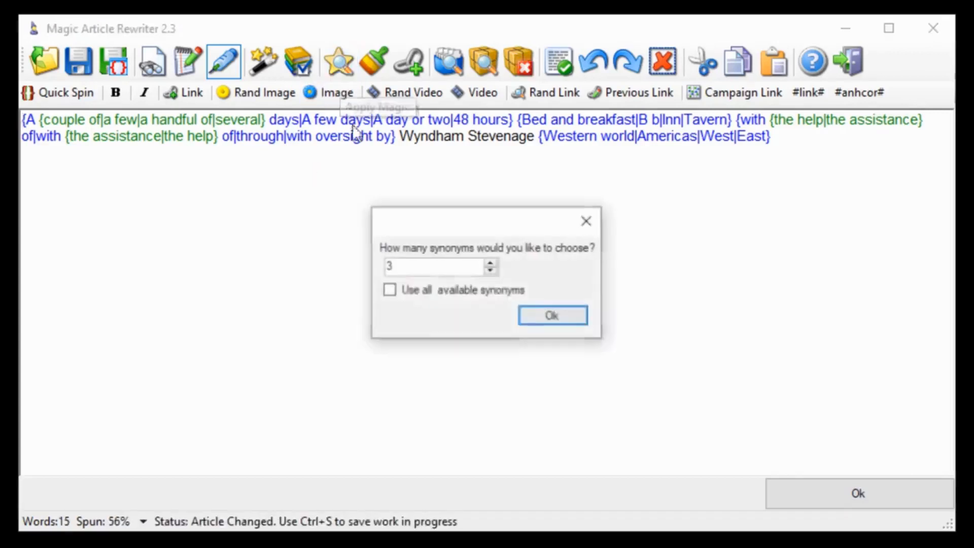
click(550, 318)
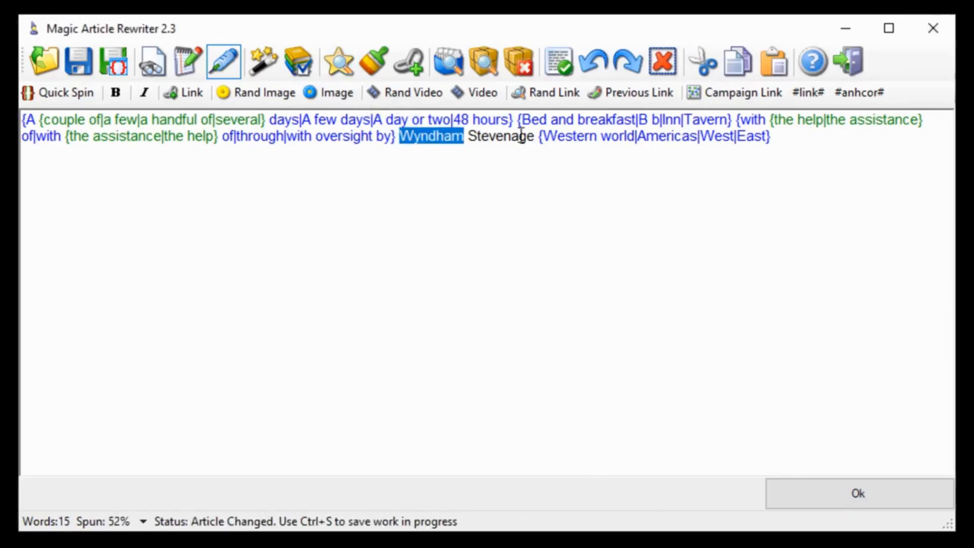
click(846, 495)
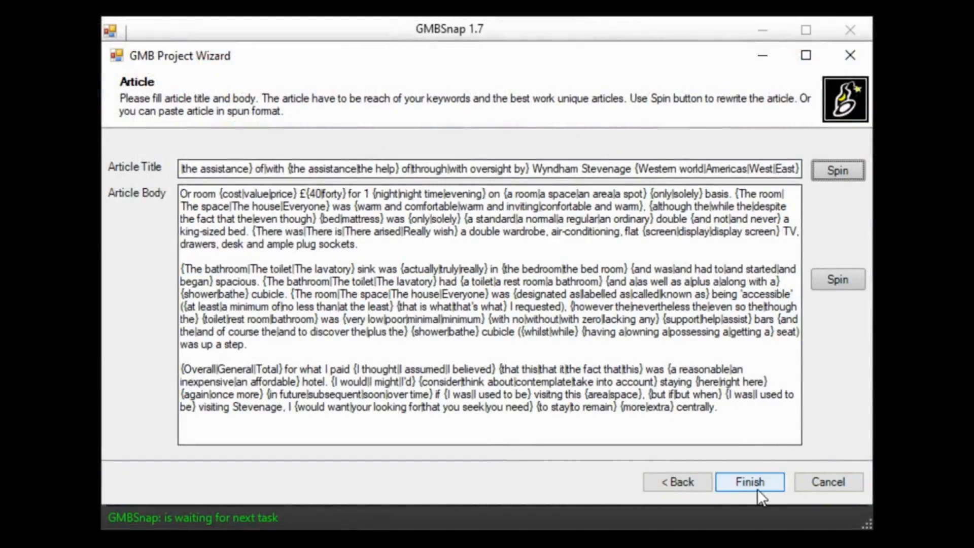
click(758, 489)
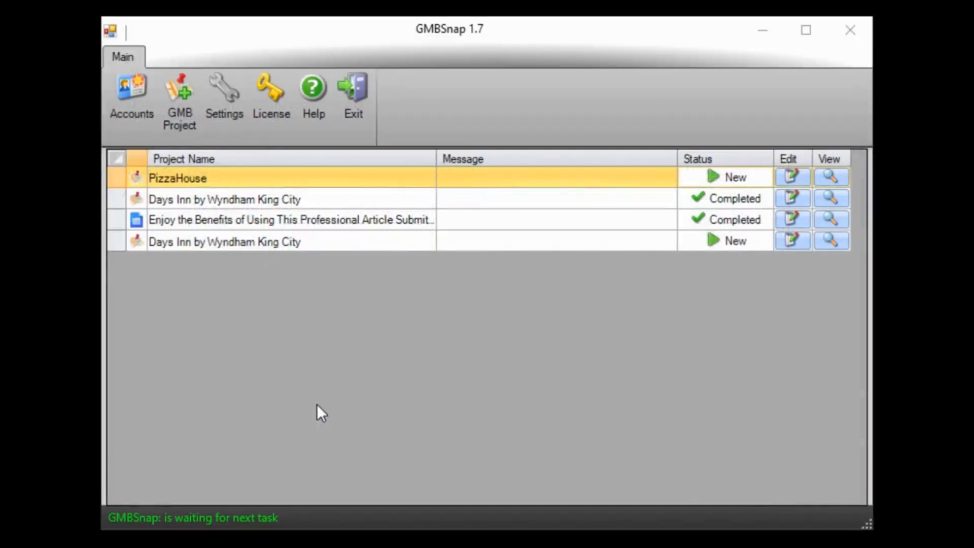
Step: Enable debug mode in the settings and start the new Days Inn by Wyndham King City project
click(210, 93)
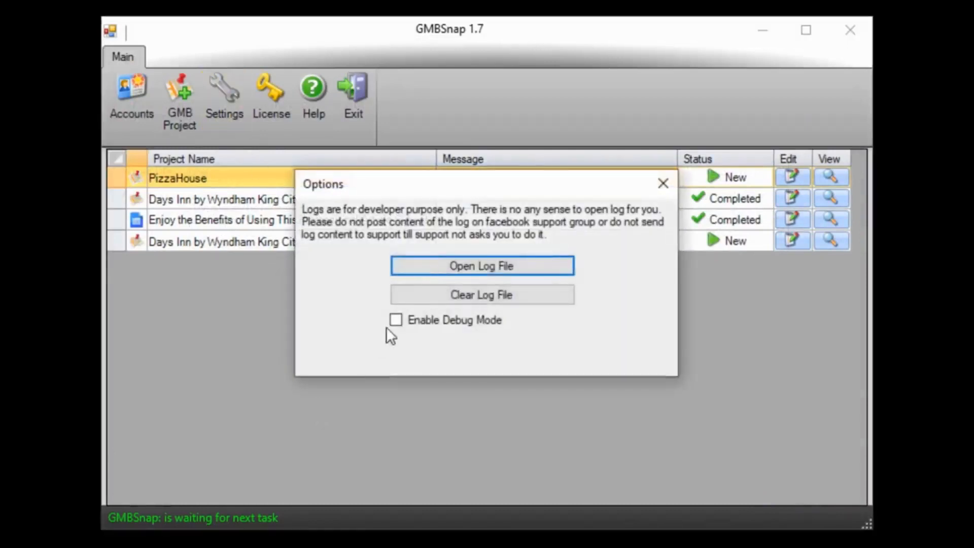
click(398, 323)
click(663, 183)
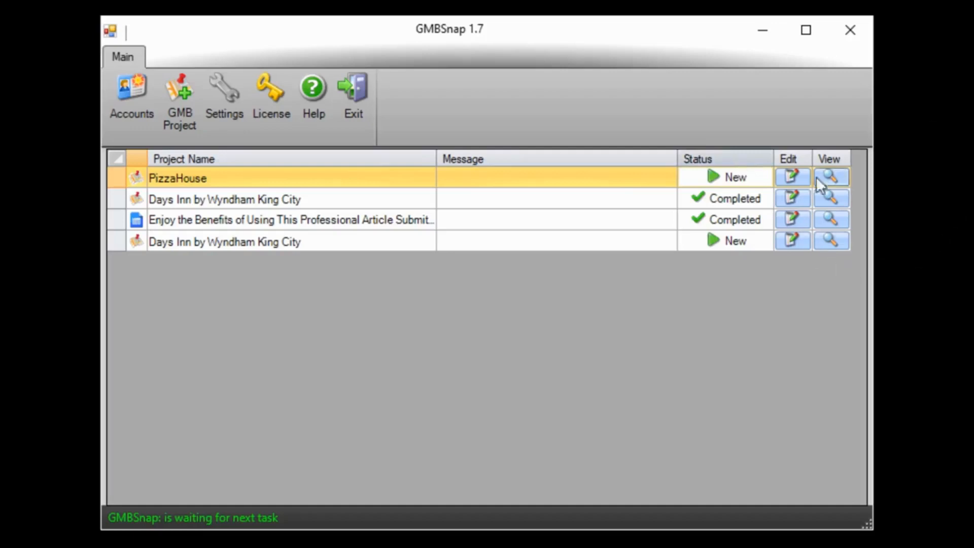
click(735, 243)
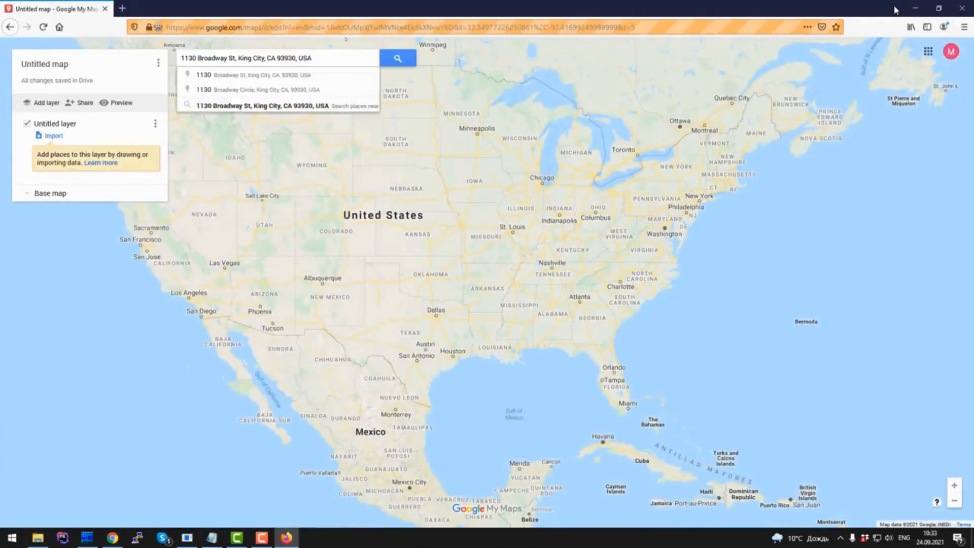
key(Return)
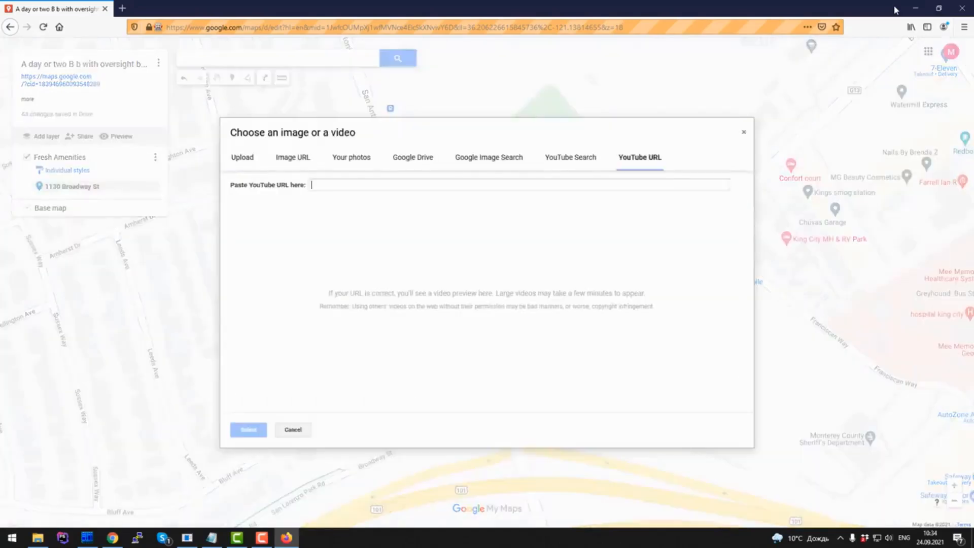
text(https://www.youtube.com/watch?v=TUtUU2YkLNc)
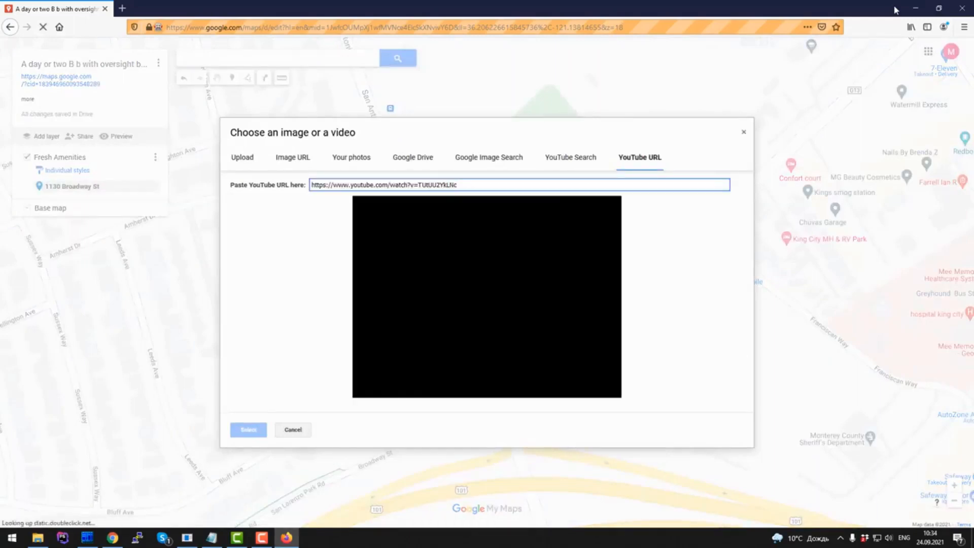
key(Return)
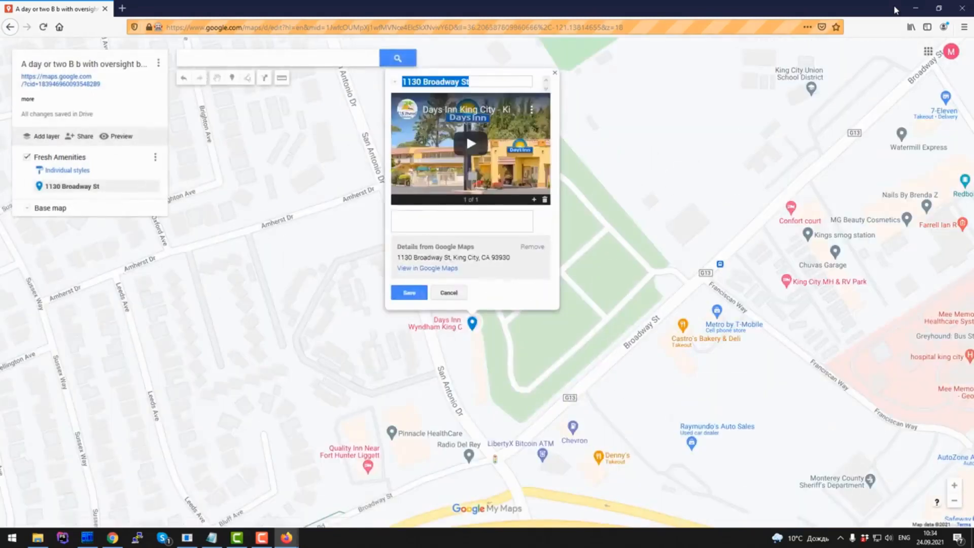
key(Tab)
key(ctrl+v)
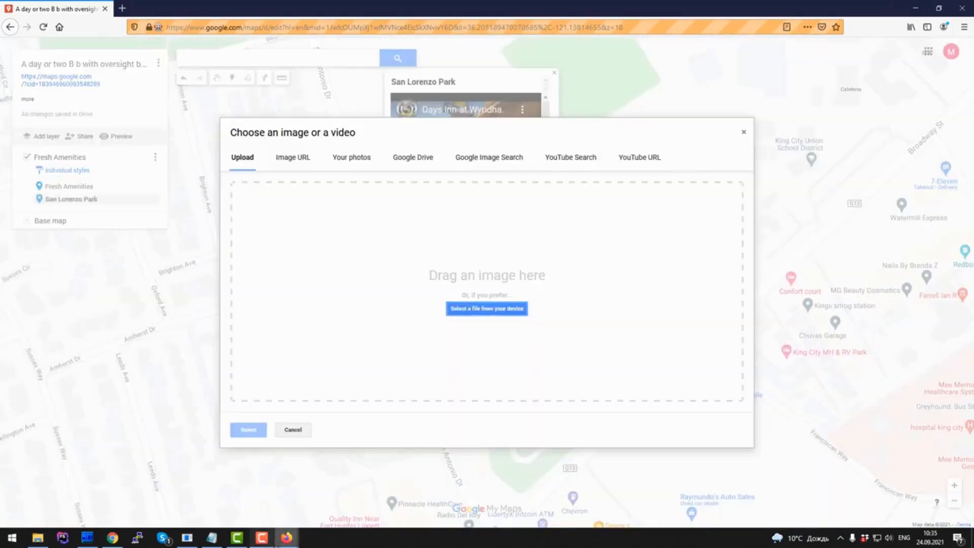
Step: Switch to GMBSnap, show the result links of the last listed Days Inn by Wyndham King City project, and copy the first map link
mouse_move(286, 543)
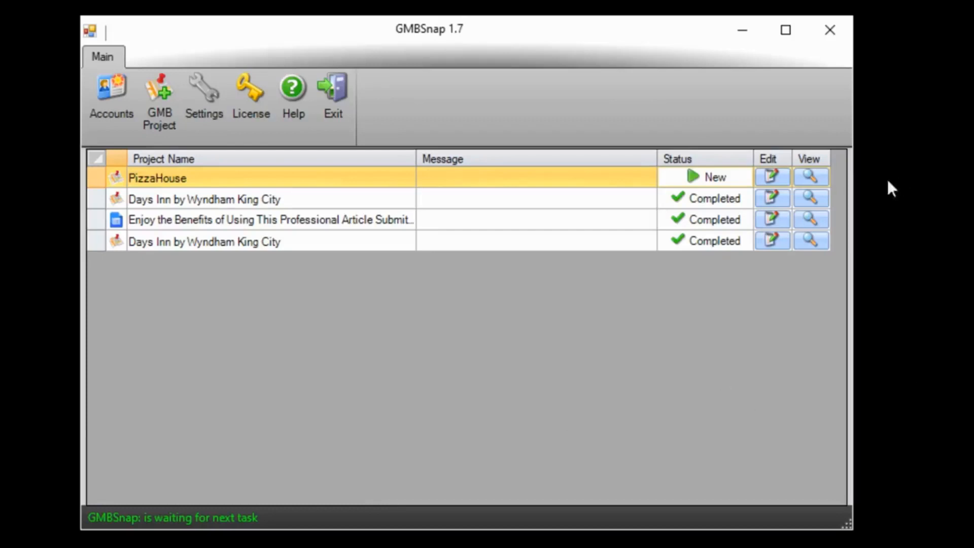
click(819, 241)
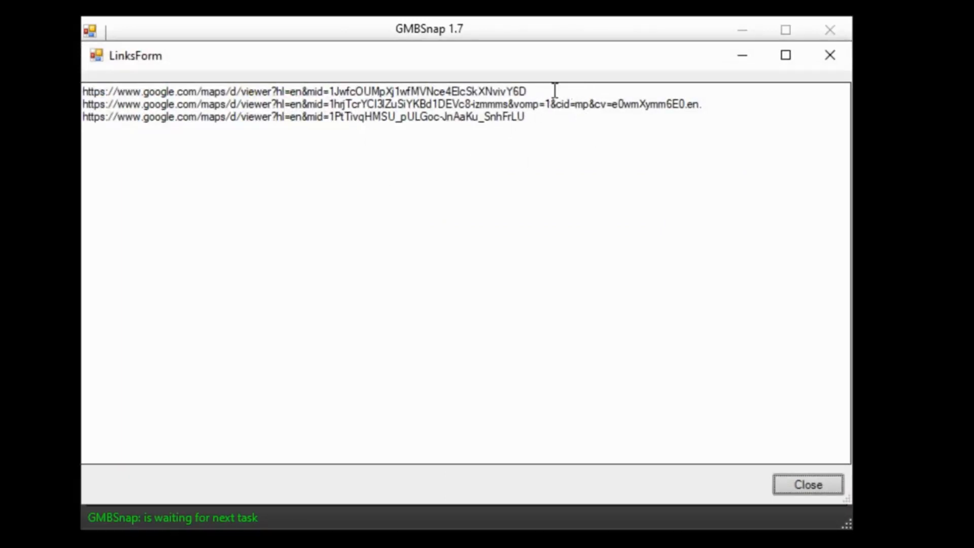
drag(565, 91, 88, 89)
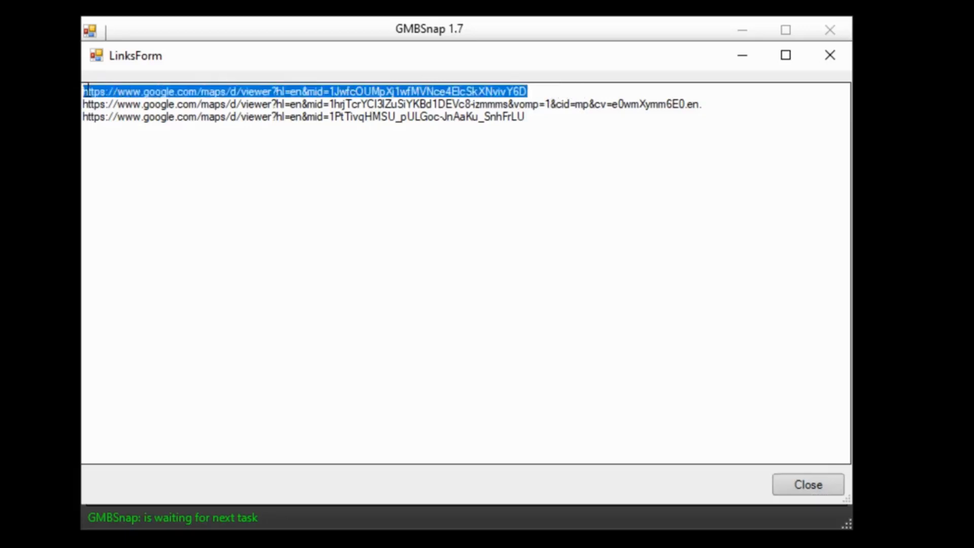
right_click(334, 85)
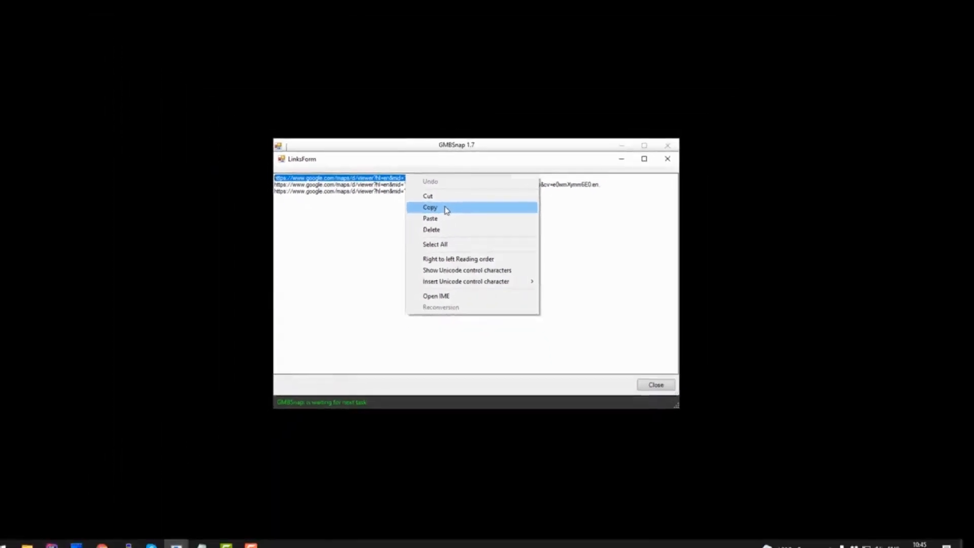
click(406, 147)
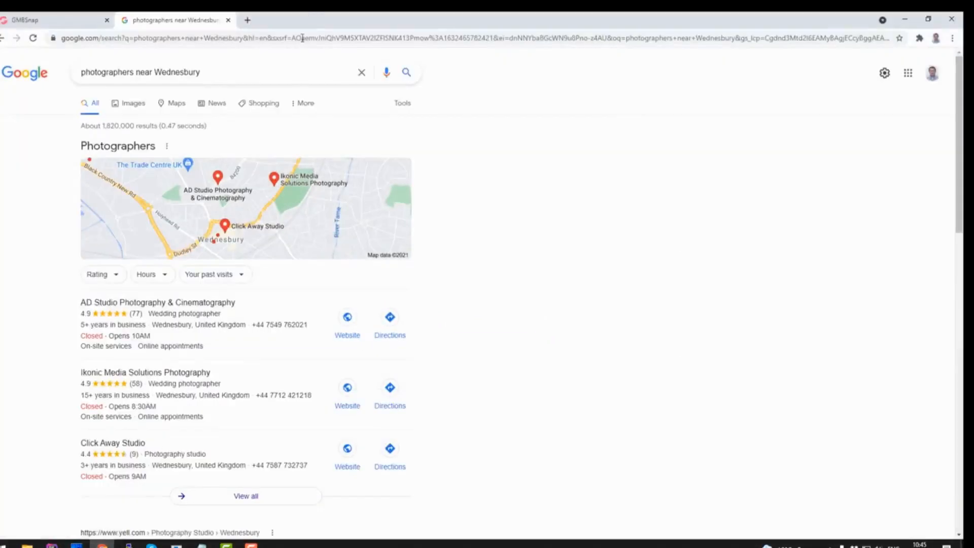
Step: Load the copied map link in Chrome and read through the map's description down to its marker list
click(301, 40)
key(ctrl+v)
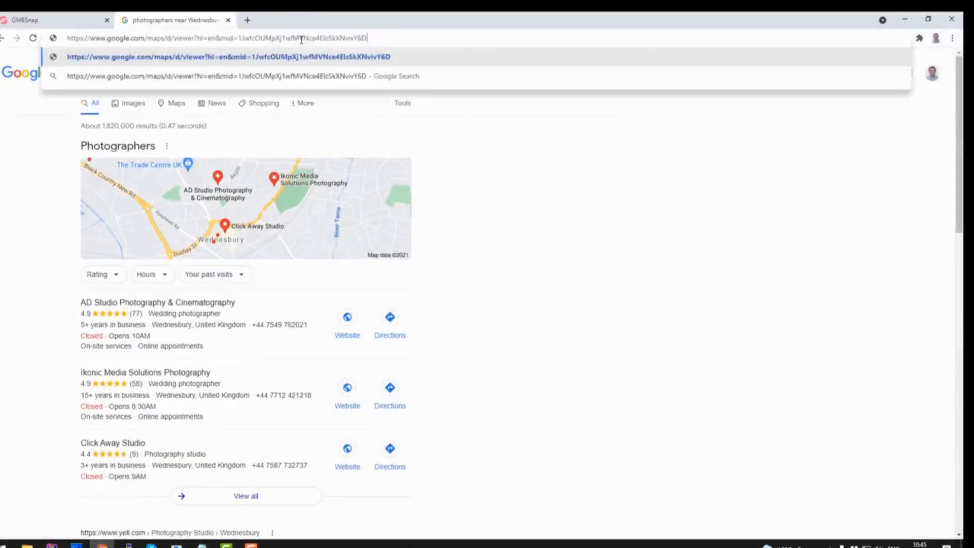
key(Return)
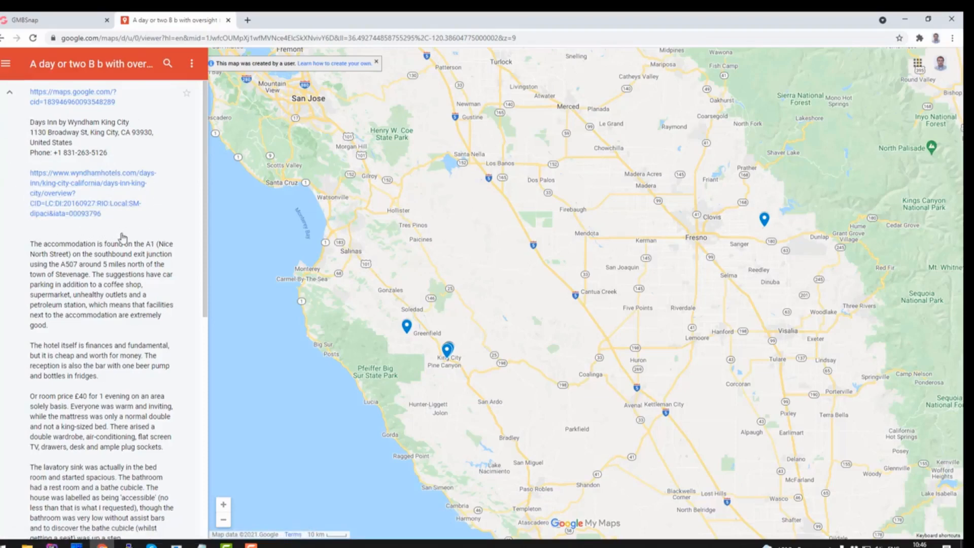
scroll(122, 237, down, 5)
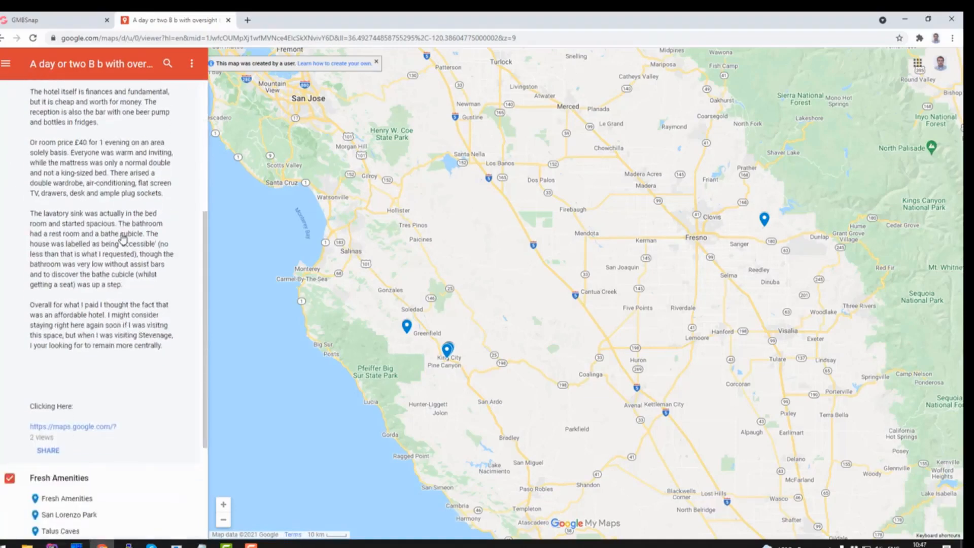
scroll(122, 237, down, 5)
Step: Examine the first San Lorenzo Park marker's description, including the business details, website link, spun article and closing links
click(47, 201)
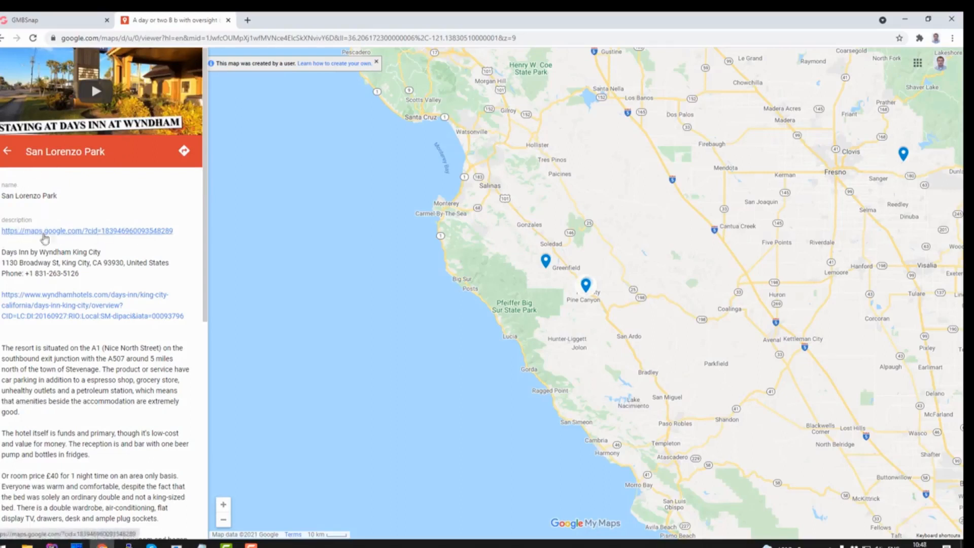
drag(1, 229, 169, 291)
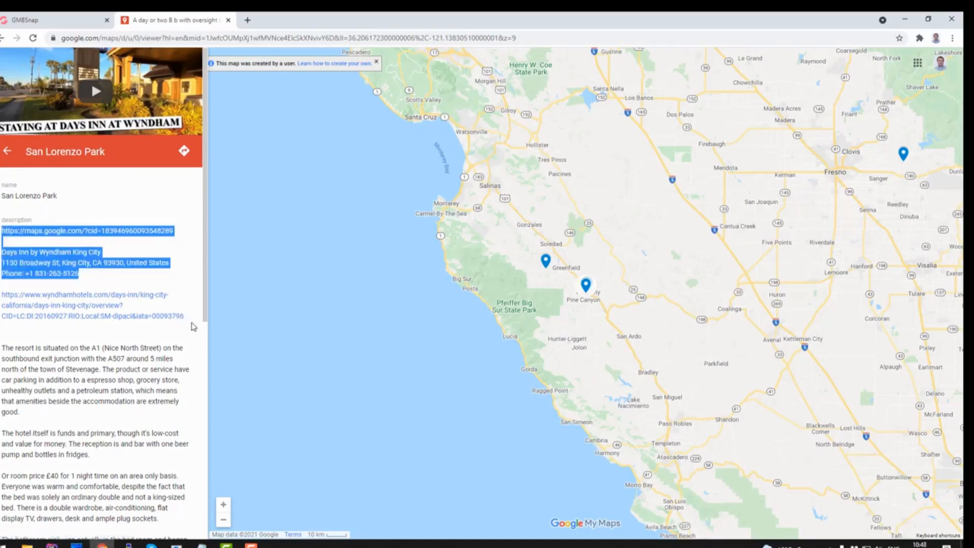
drag(191, 326, 4, 287)
scroll(49, 334, down, 8)
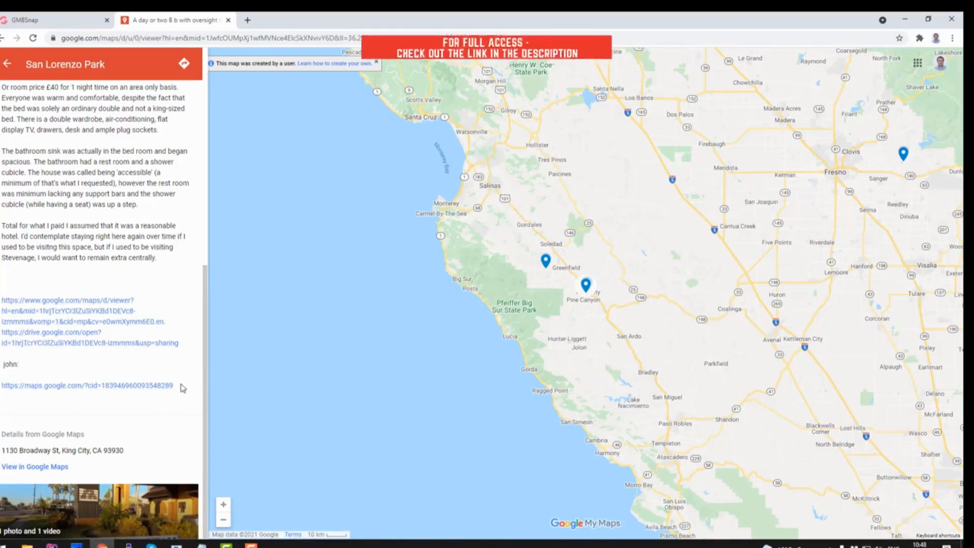
scroll(182, 390, up, 8)
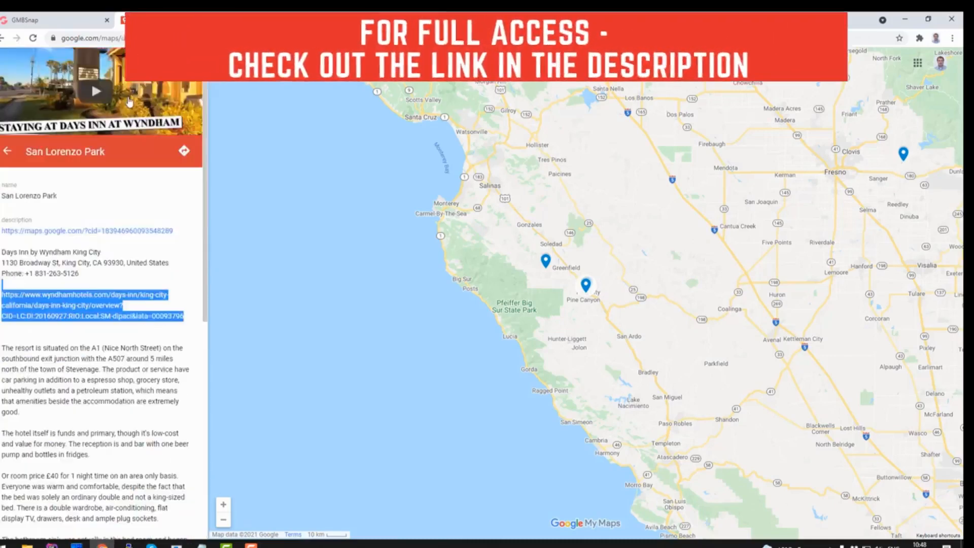
Step: View the San Lorenzo Park marker's video and hotel photo, and display the second Fresh Amenities marker from the map's list
click(149, 104)
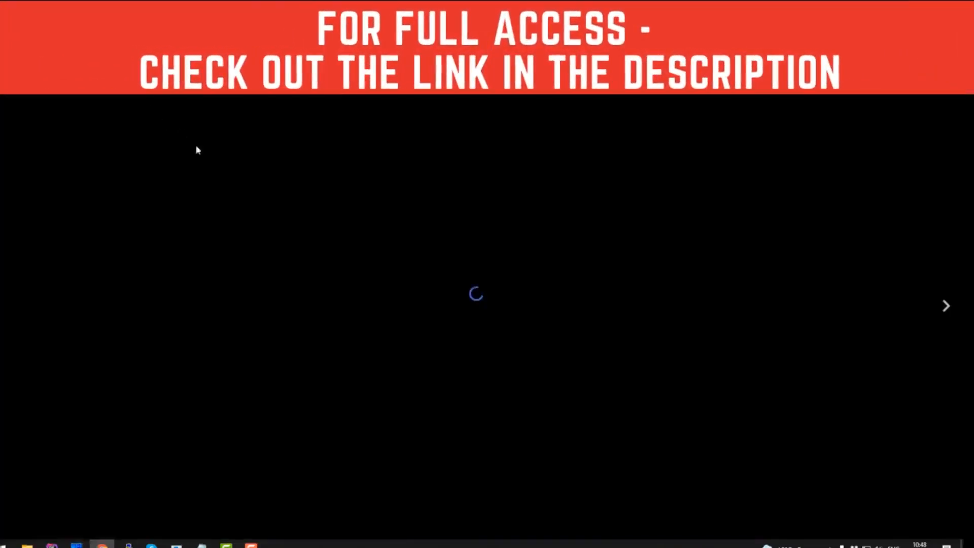
click(947, 308)
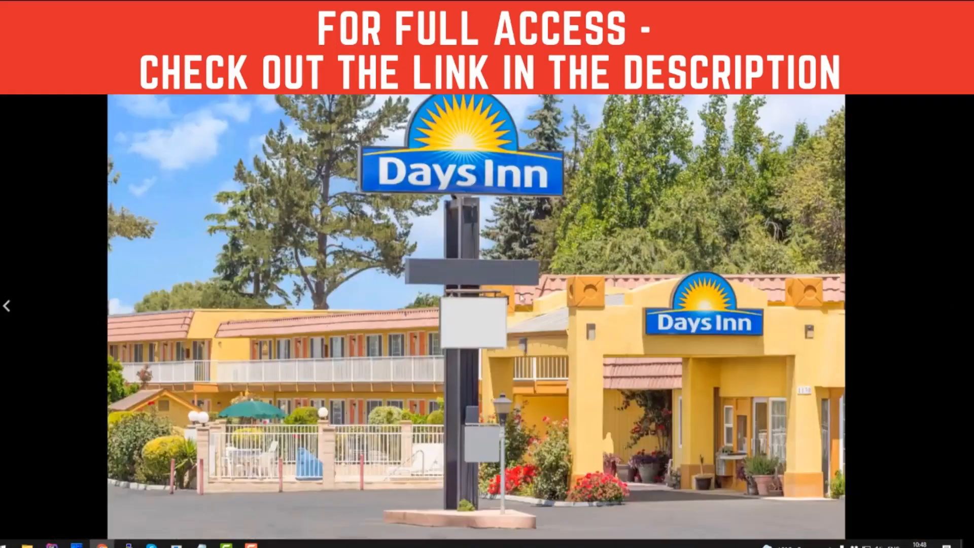
click(7, 63)
scroll(126, 233, down, 1)
scroll(127, 233, up, 1)
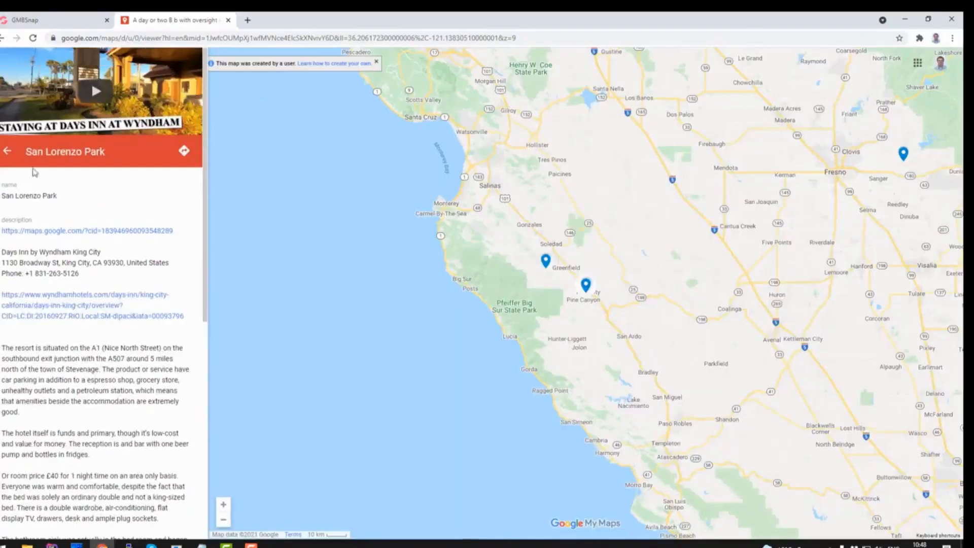
click(9, 154)
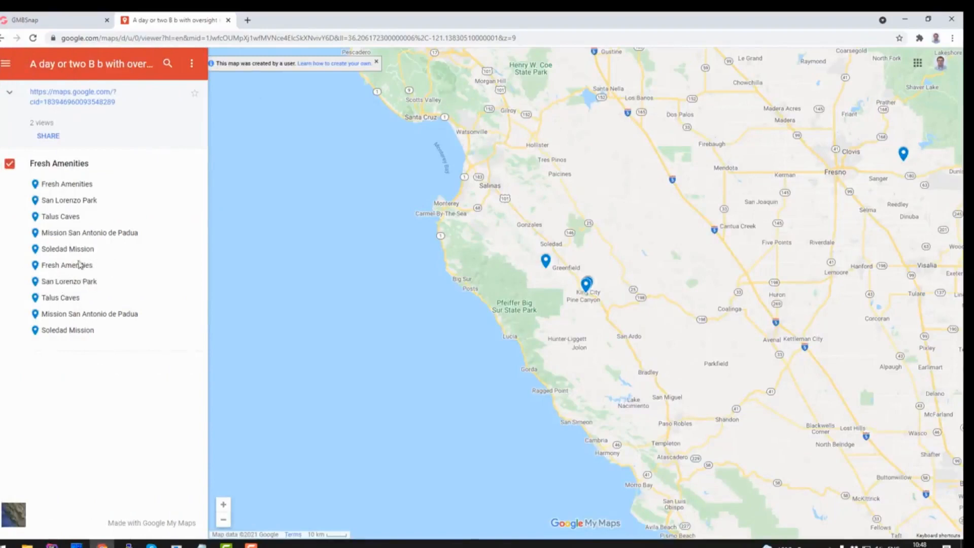
click(80, 269)
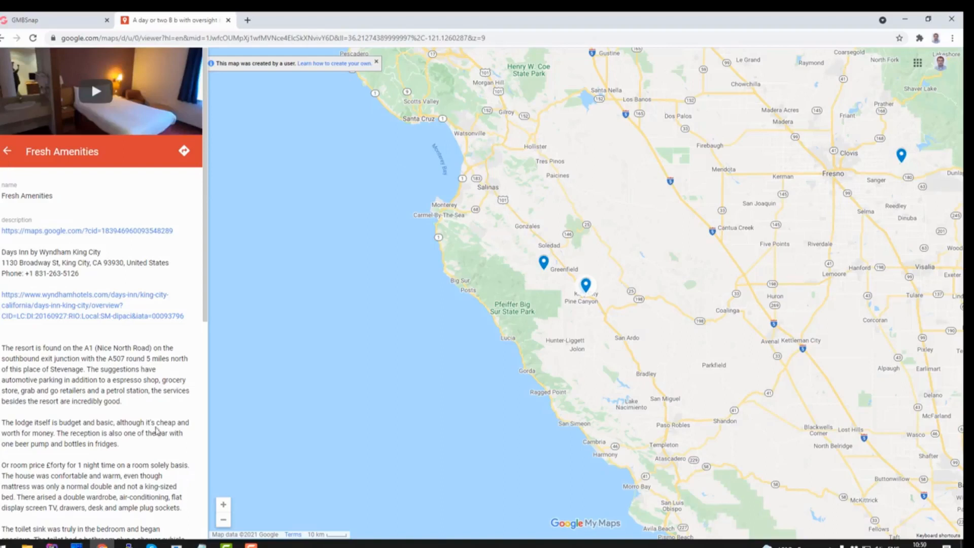
Step: Copy the third map link from the GMBSnap links window and load it in Chrome
mouse_move(176, 545)
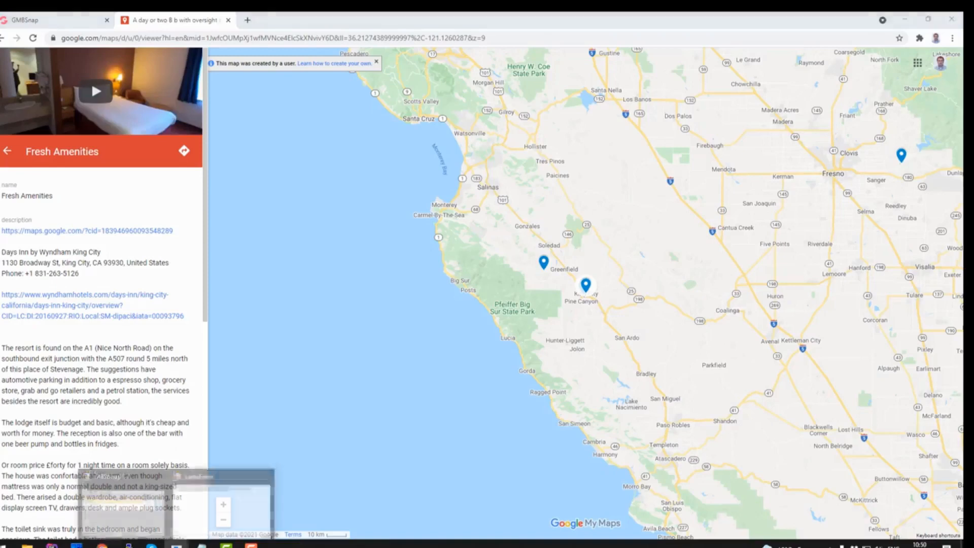
click(244, 523)
drag(529, 198, 209, 203)
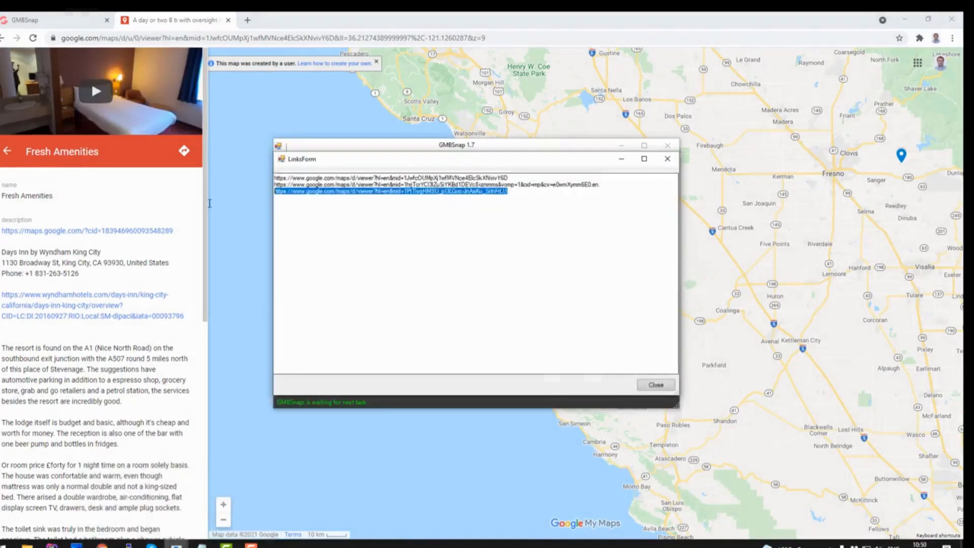
key(ctrl+c)
click(225, 37)
key(ctrl+v)
key(Return)
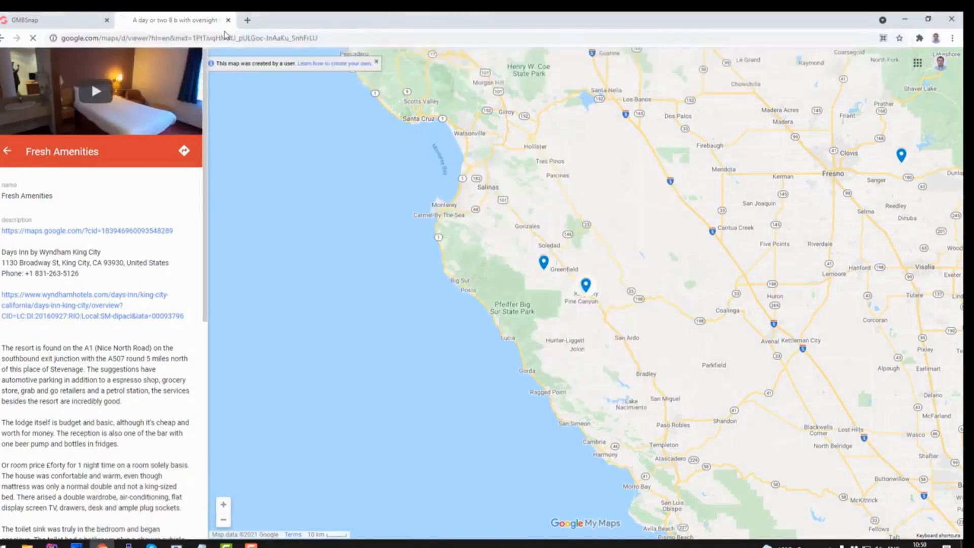